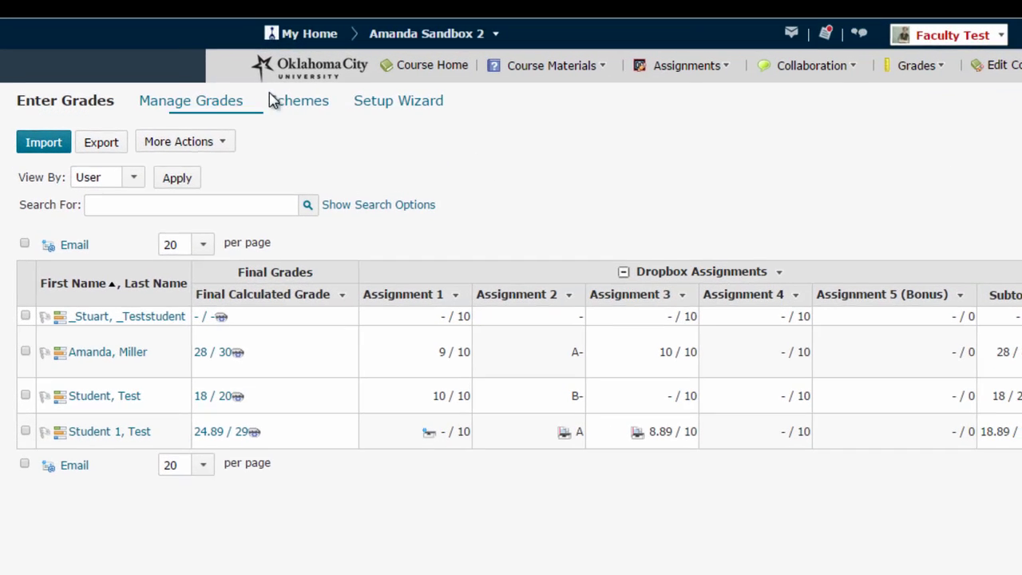
- Copy the Oklahoma City University Letter Grades scheme into the course's grade schemes
click(297, 104)
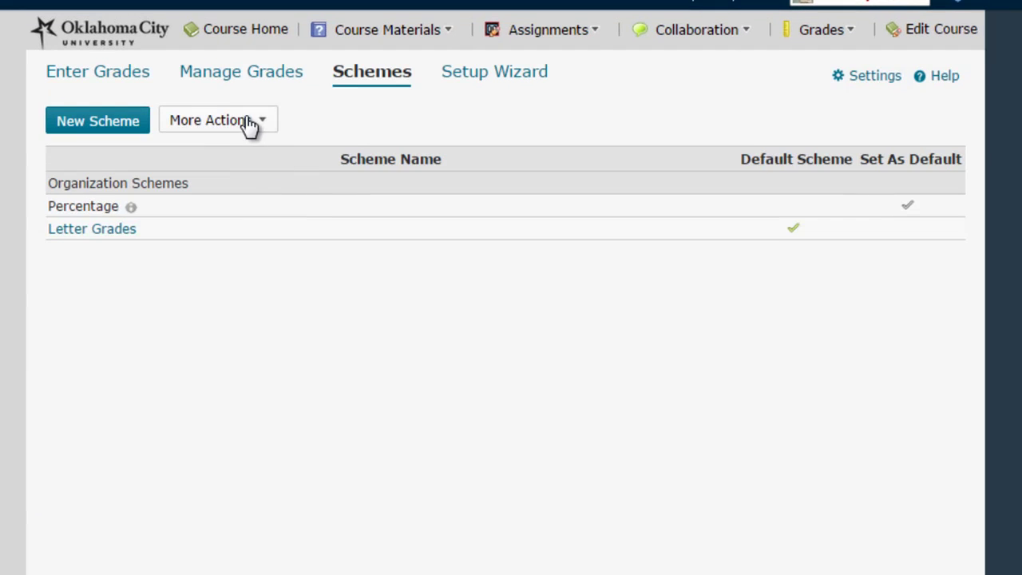
click(278, 138)
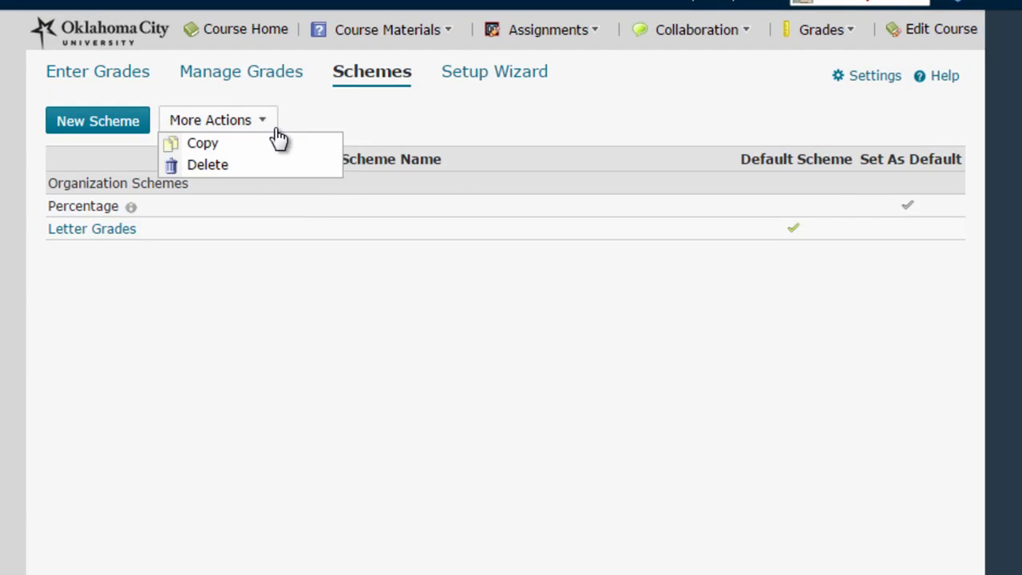
click(275, 146)
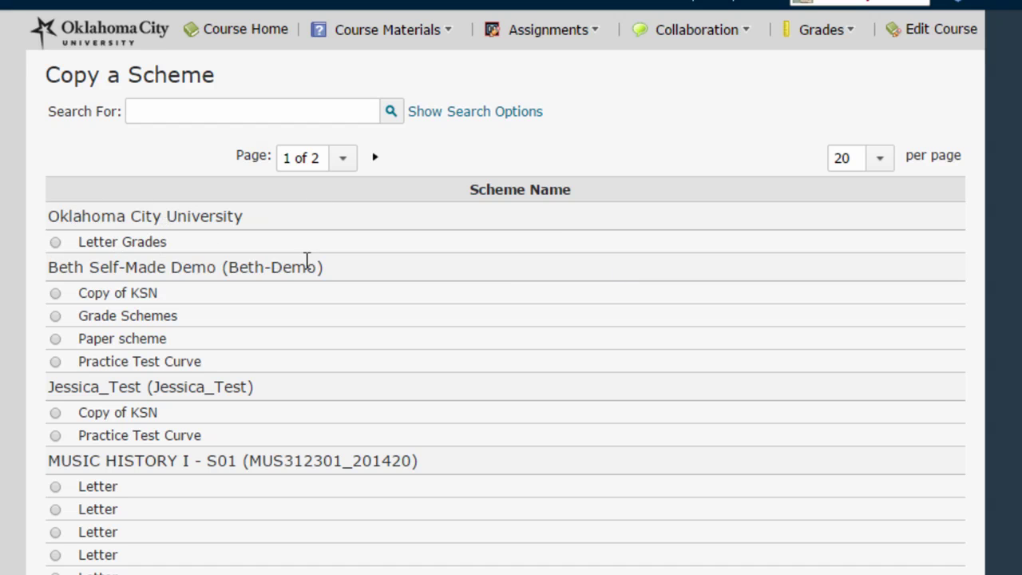
click(56, 243)
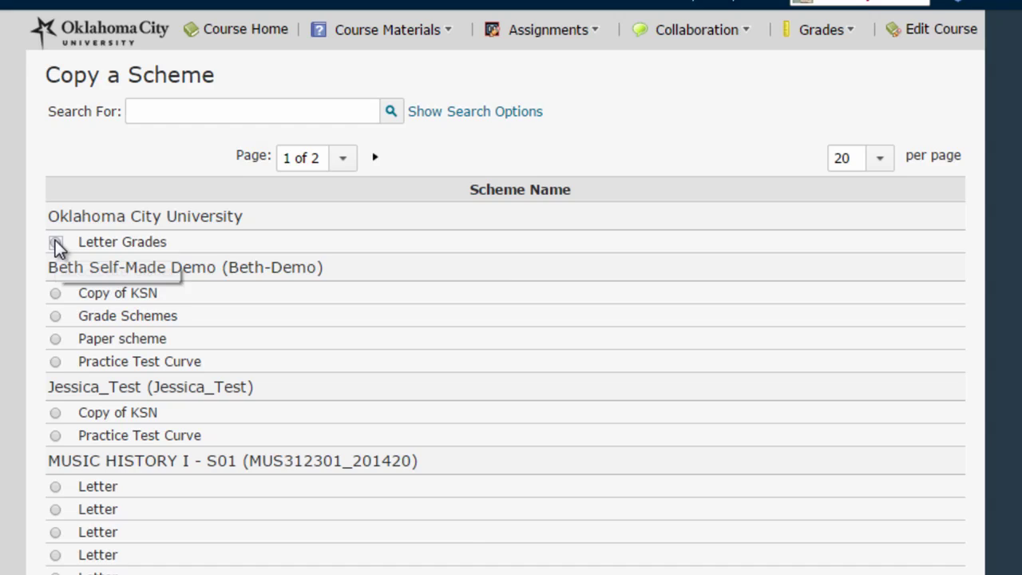
click(128, 558)
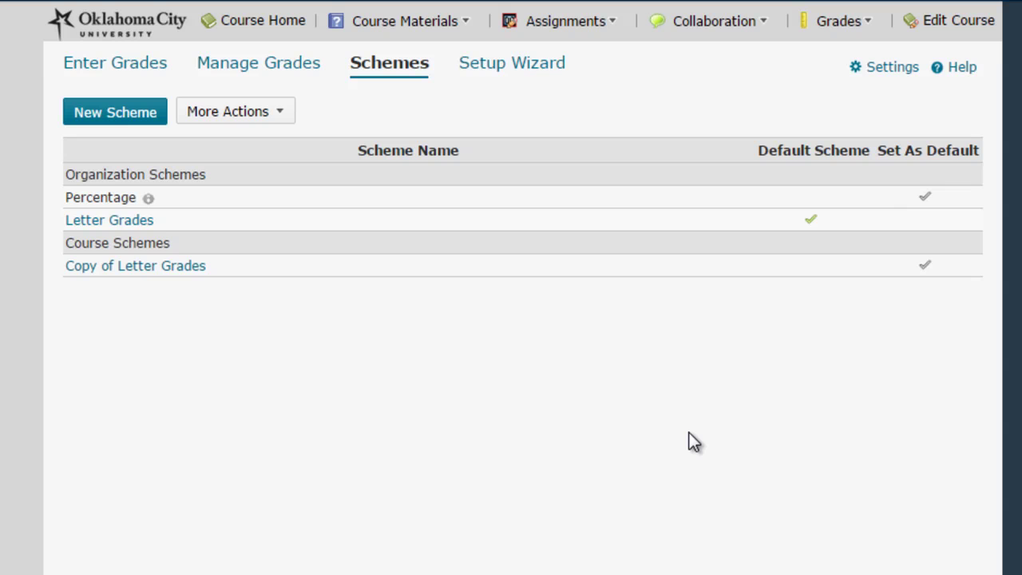
- Rename the copied Letter Grades scheme with the instructor's first name followed by "Grade Scheme - Spring 2015"
click(140, 267)
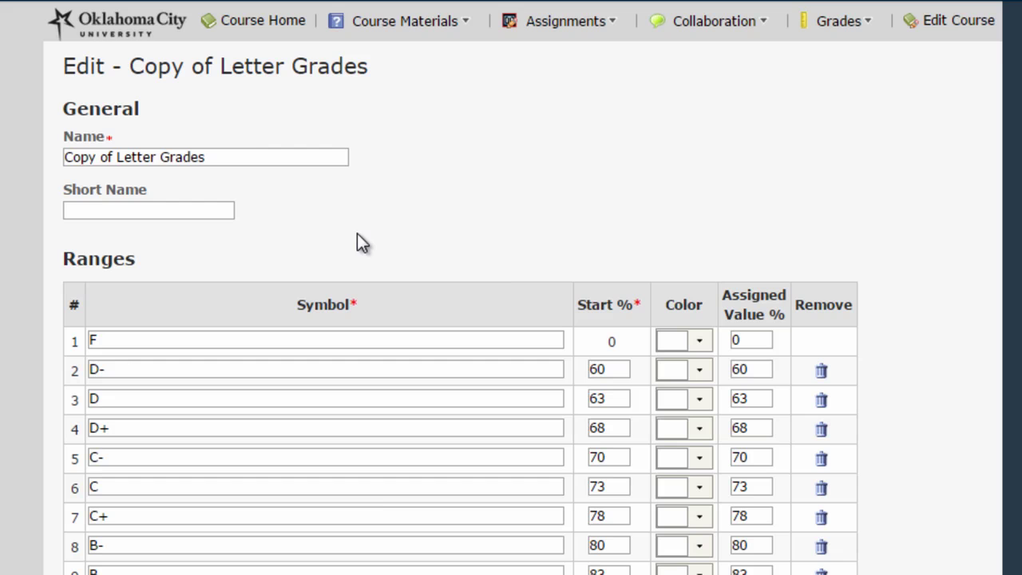
triple_click(141, 156)
text(Amanda's )
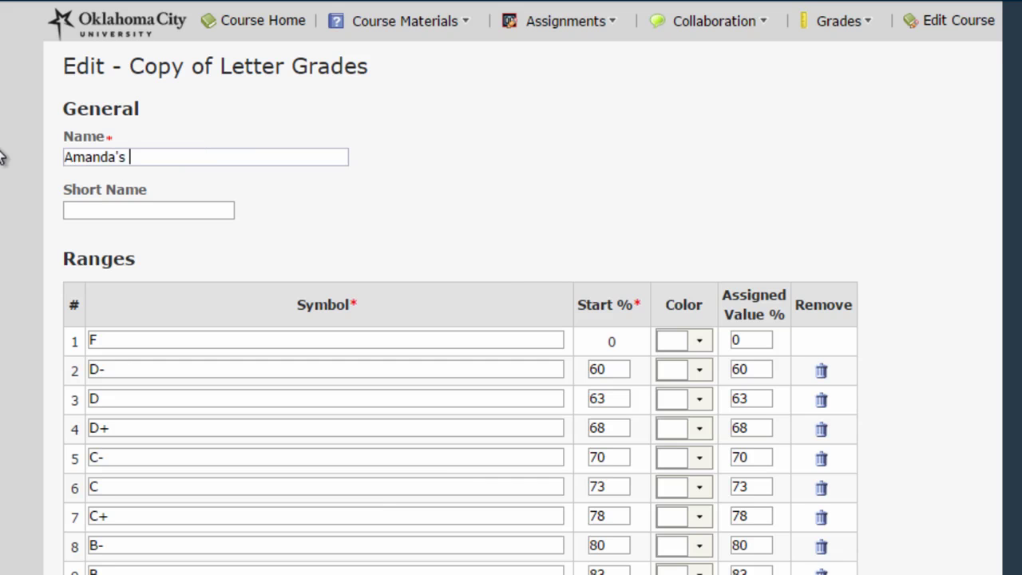
text(Letter Grade Shc)
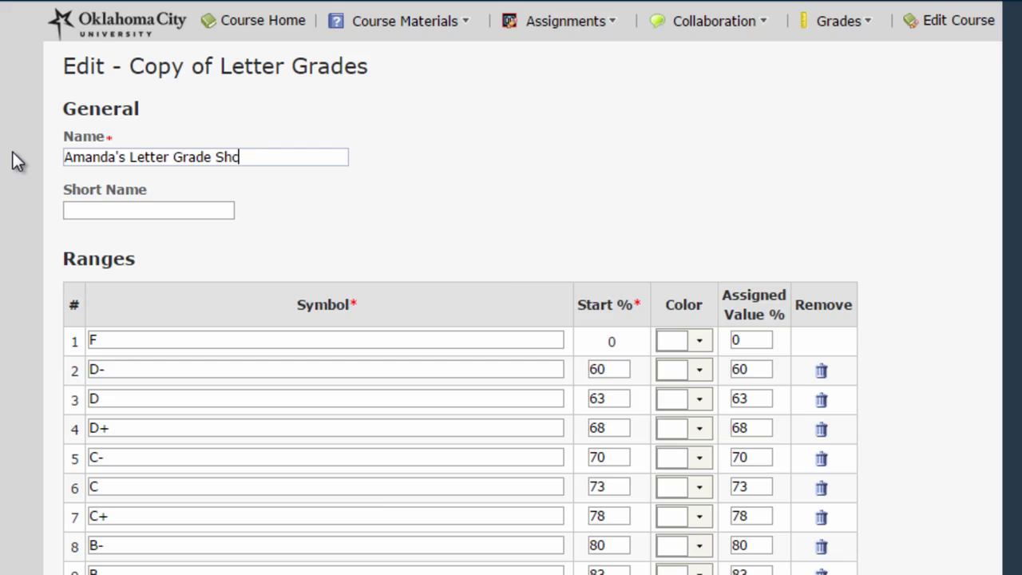
key(BackSpace)
key(BackSpace)
text(cheme - Spring 2015)
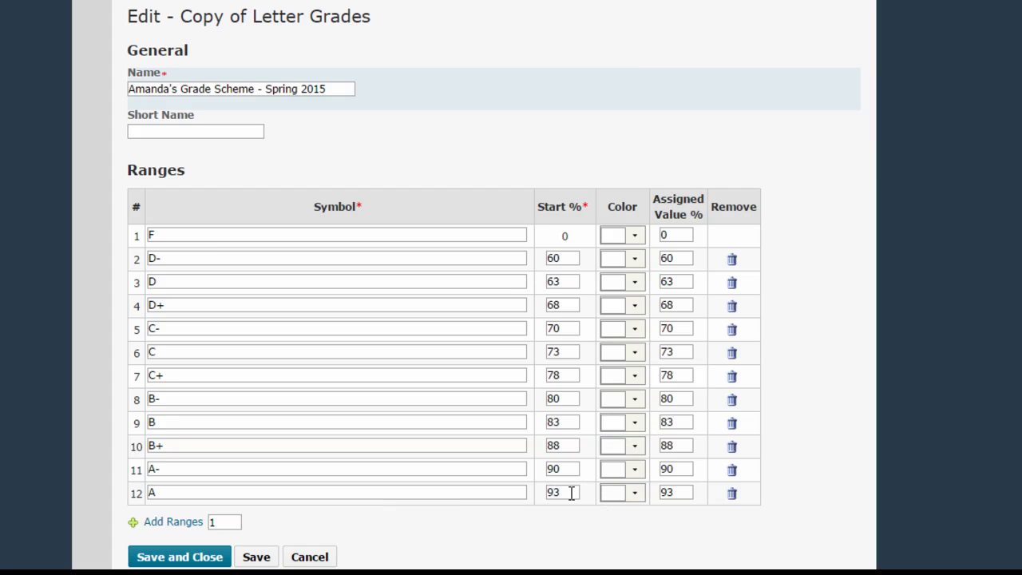
- Set the A range's start and assigned value to 95 percent, and save and close the scheme
drag(566, 492, 557, 493)
text(5)
drag(669, 492, 679, 493)
text(5)
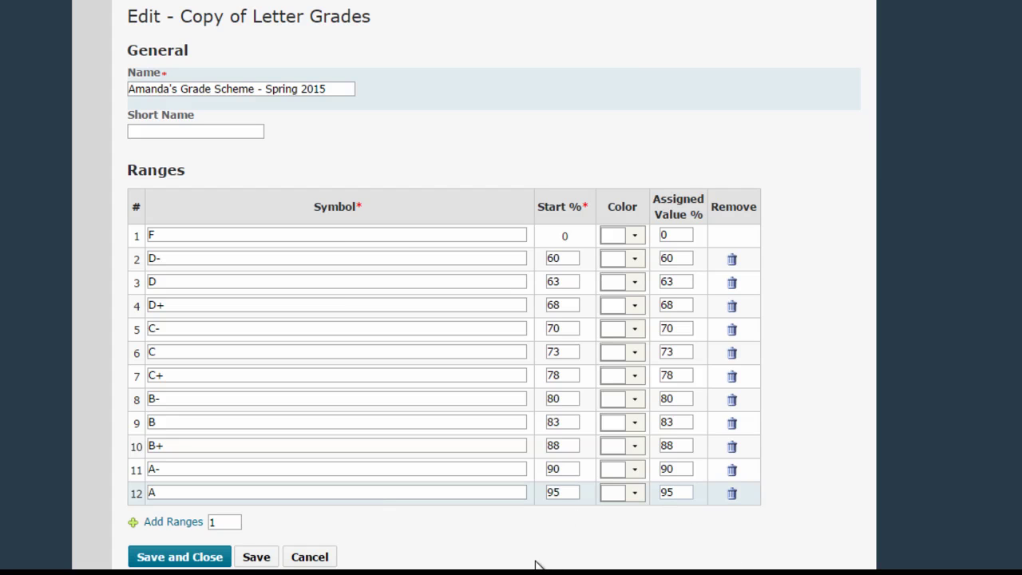
click(160, 559)
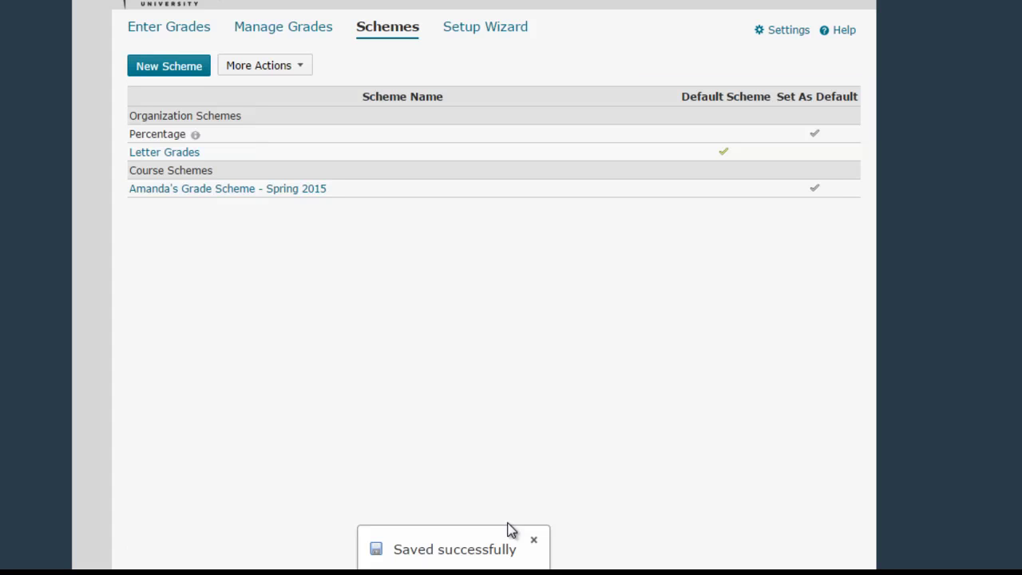
- Make the Spring 2015 course scheme the default, and switch the default scheme to Percentage
click(813, 195)
click(382, 119)
click(814, 137)
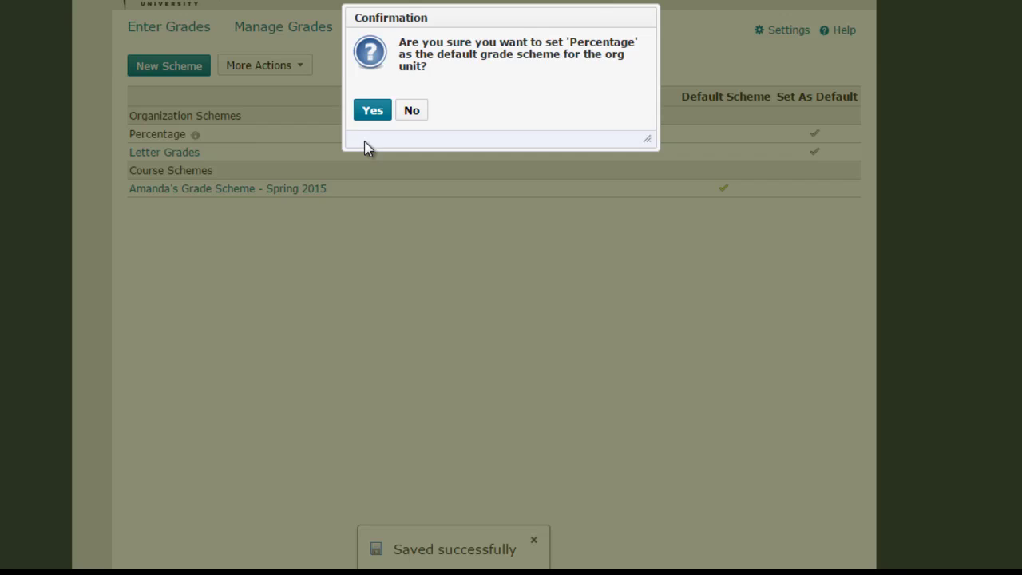
click(372, 116)
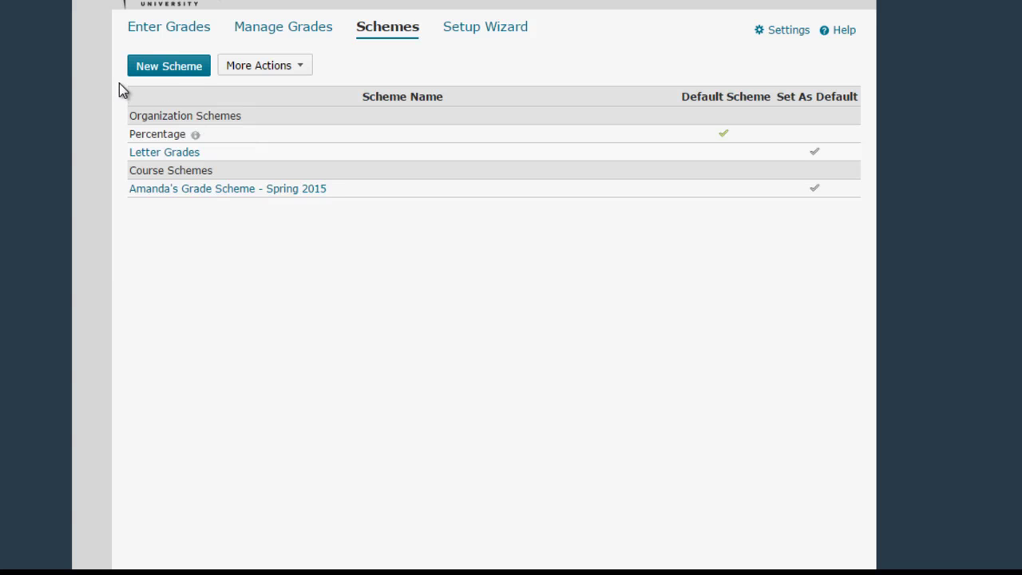
- Start a new grade scheme and name it E-S-U-A
click(147, 71)
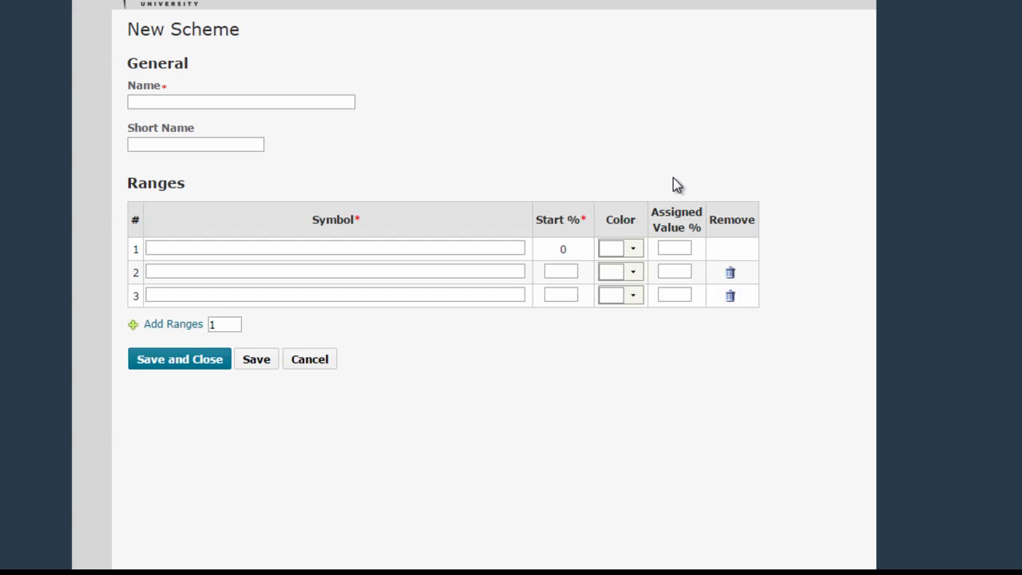
click(228, 104)
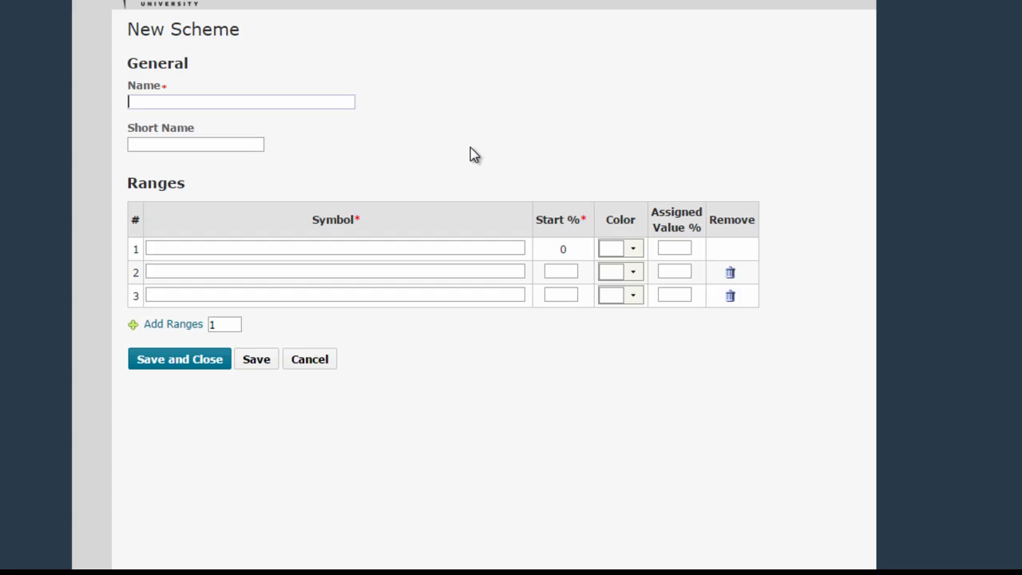
text(E-S-U-A)
- Enter Absent, Unsatisfactory and Satisfactory as the symbols for ranges 1 to 3
click(307, 250)
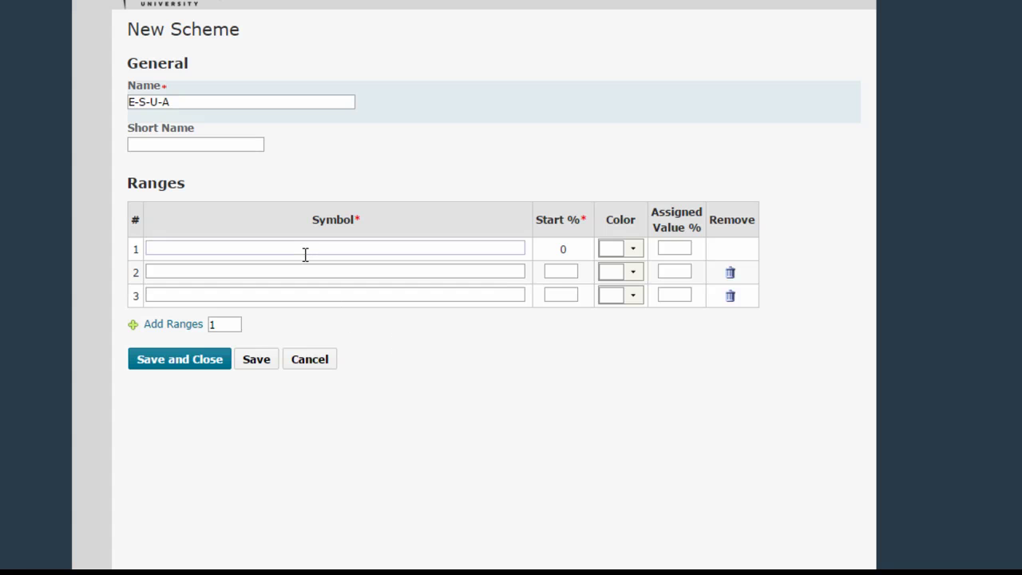
text(Absent)
key(Tab)
text(Uns)
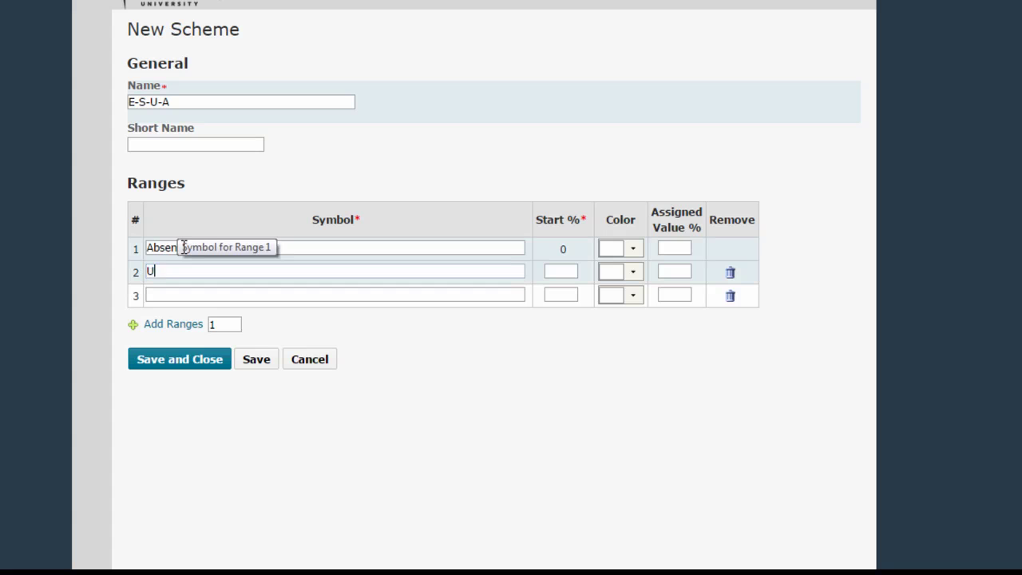
text(tisfactory)
click(212, 289)
text(S)
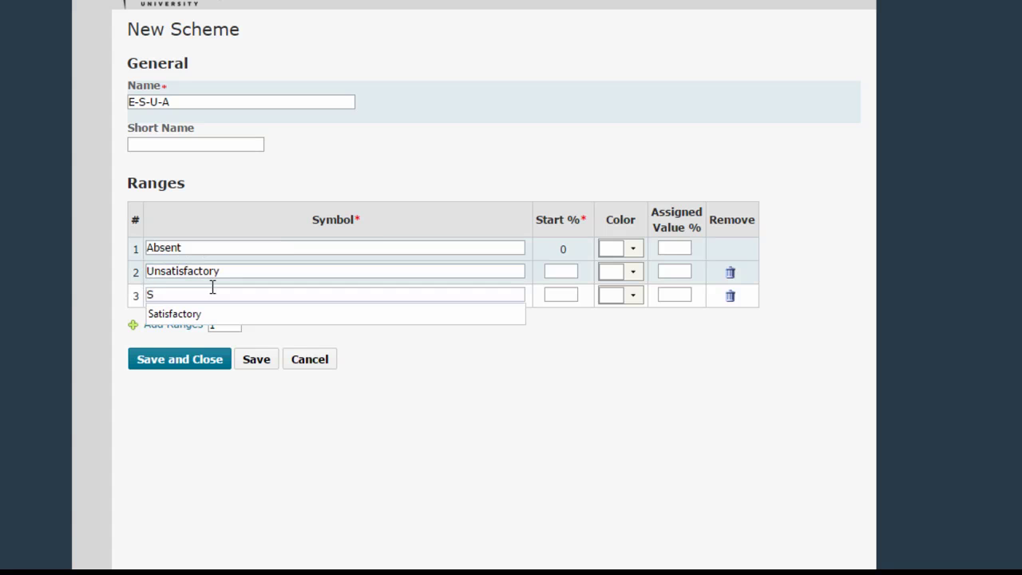
click(191, 314)
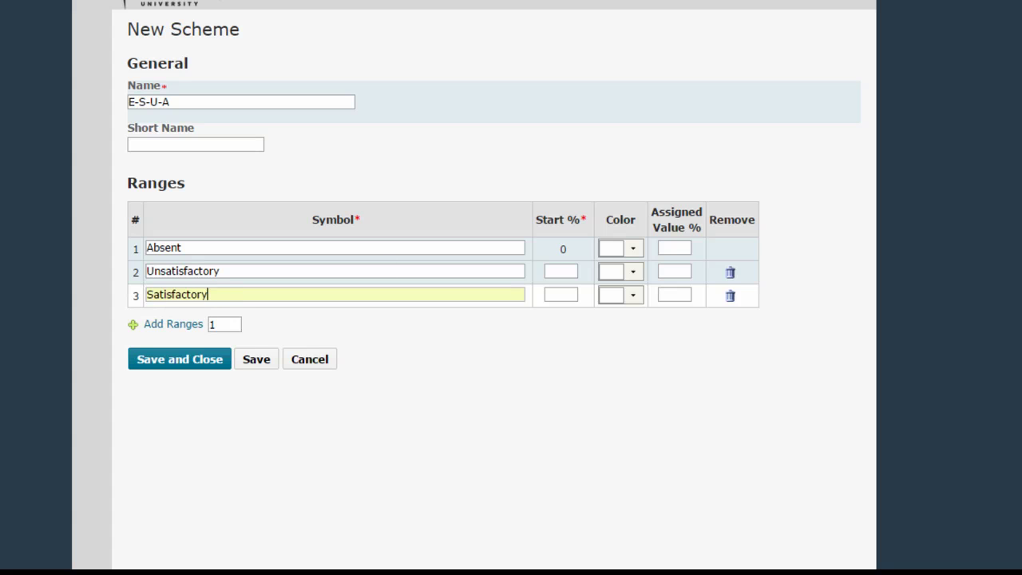
- Add a fourth range to the scheme with the symbol Excellent
click(164, 331)
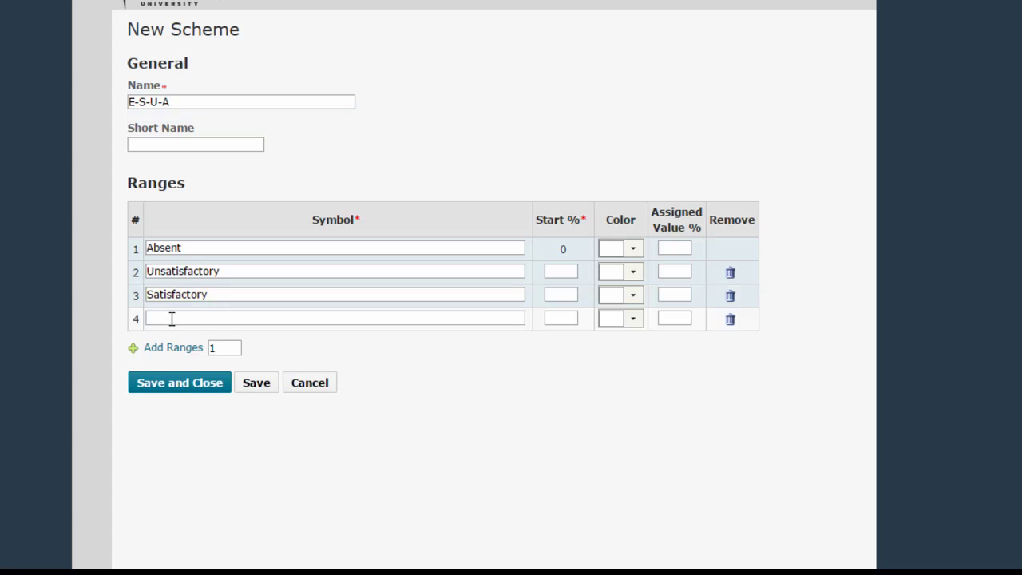
text(Ex)
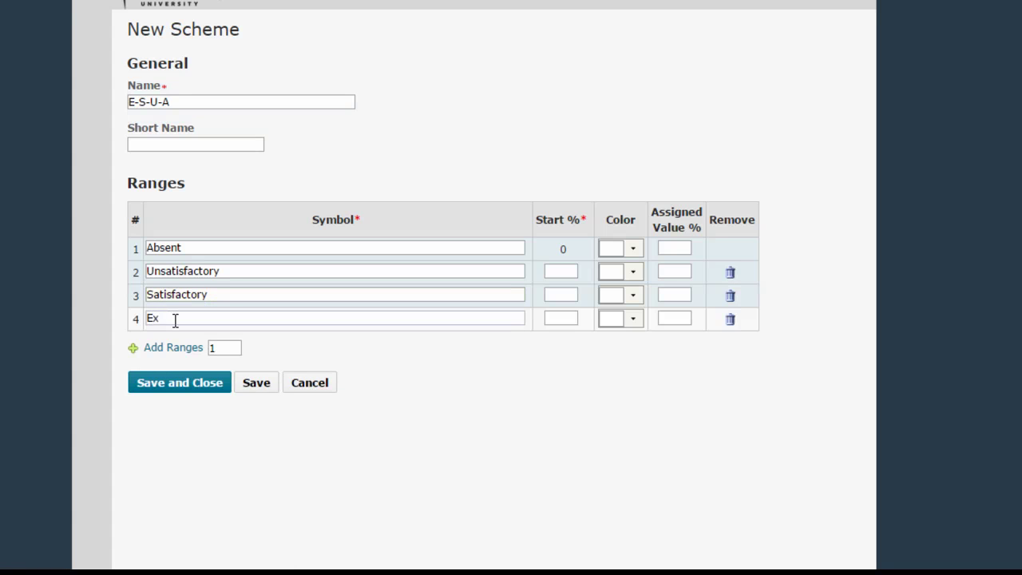
text(cellent)
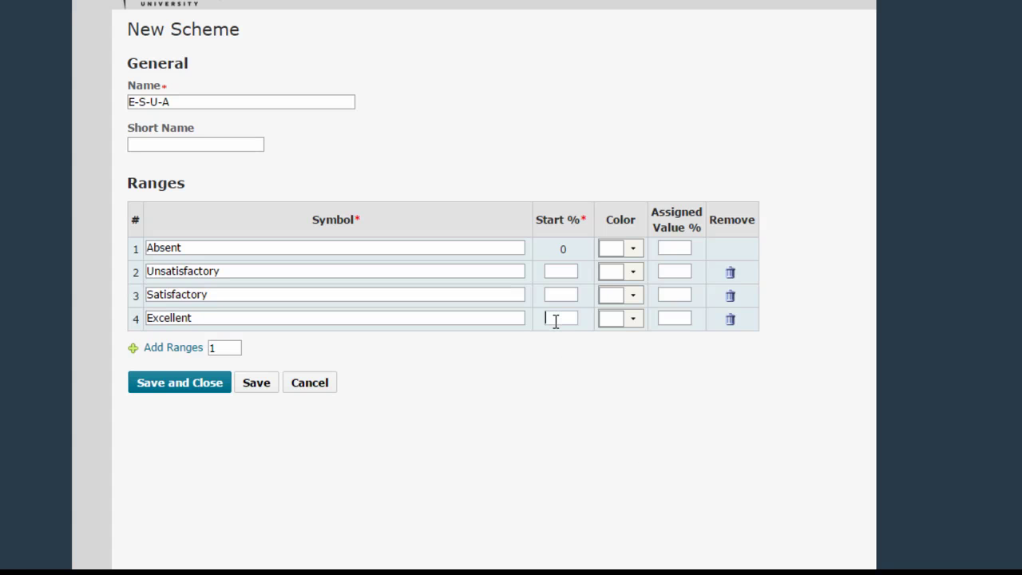
- Set the start percentages to 93 for Excellent, 75 for Satisfactory and 40 for Unsatisfactory
text(93)
click(546, 295)
text(75)
click(571, 271)
text(40)
- Set the assigned values to 0 for Absent, 40 for Unsatisfactory, 75 for Satisfactory and 93 for Excellent
click(669, 276)
click(678, 250)
text(0)
click(679, 275)
text(40)
click(681, 296)
text(75)
click(679, 318)
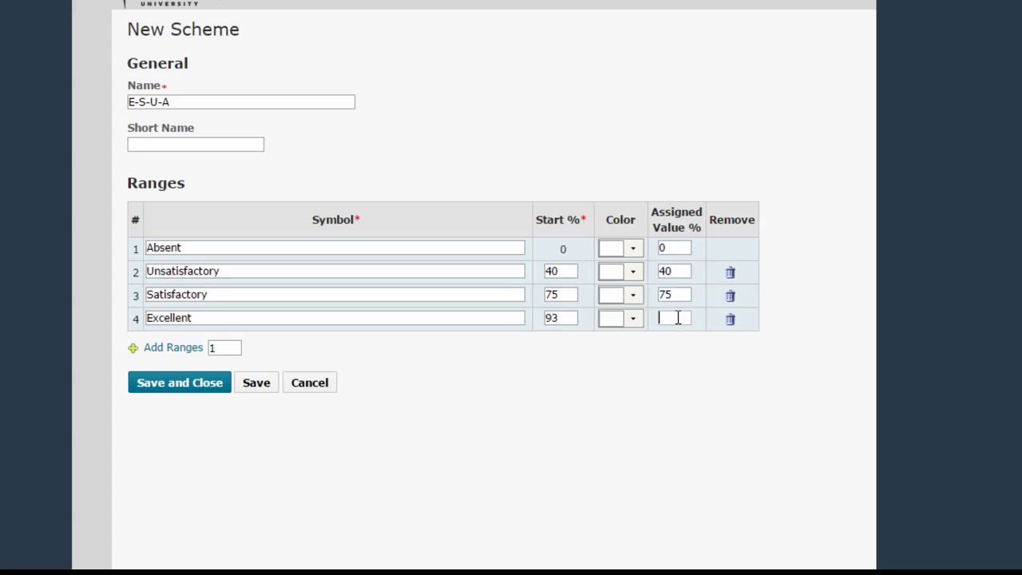
text(93)
- View the color choices for the Excellent range without choosing one, and save and close the E-S-U-A scheme
click(633, 319)
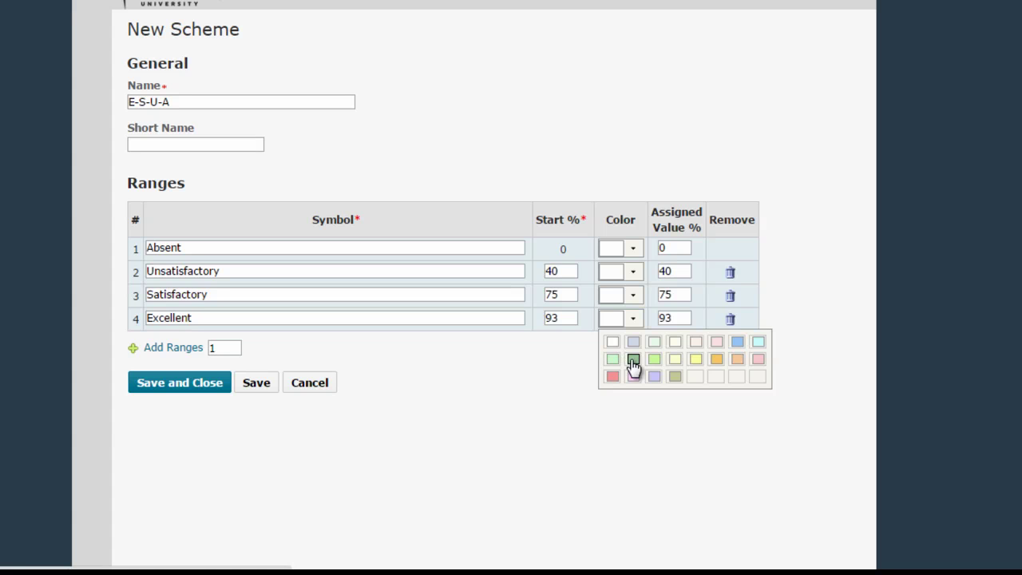
click(604, 439)
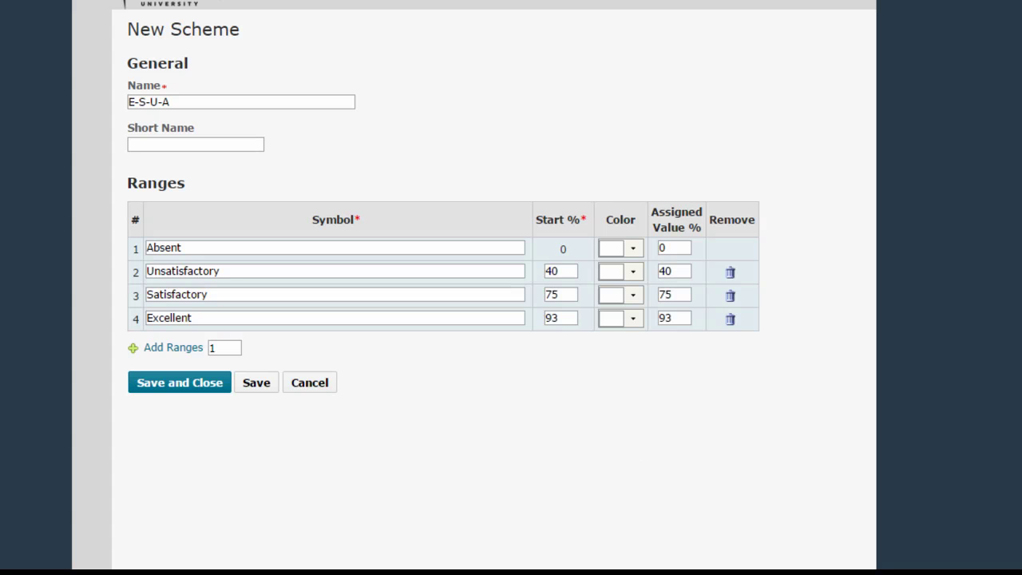
click(178, 391)
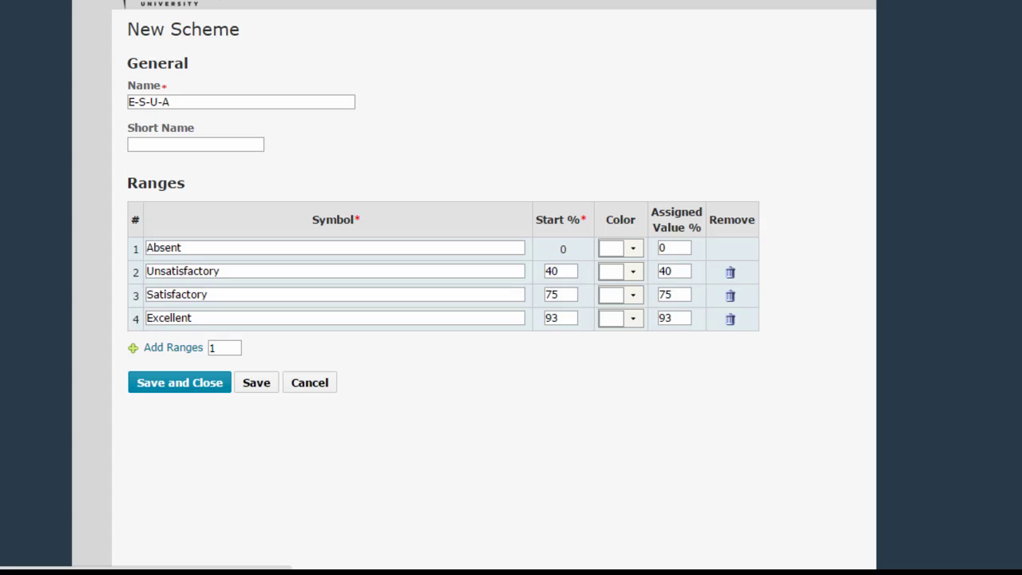